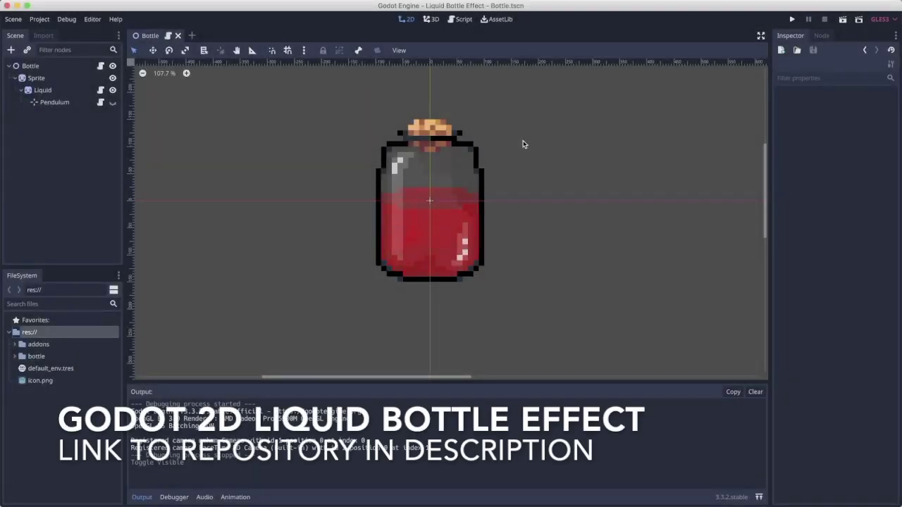
- Run the project to preview the liquid bottle effect, and close the game window
{"action": "key", "text": "super+b"}
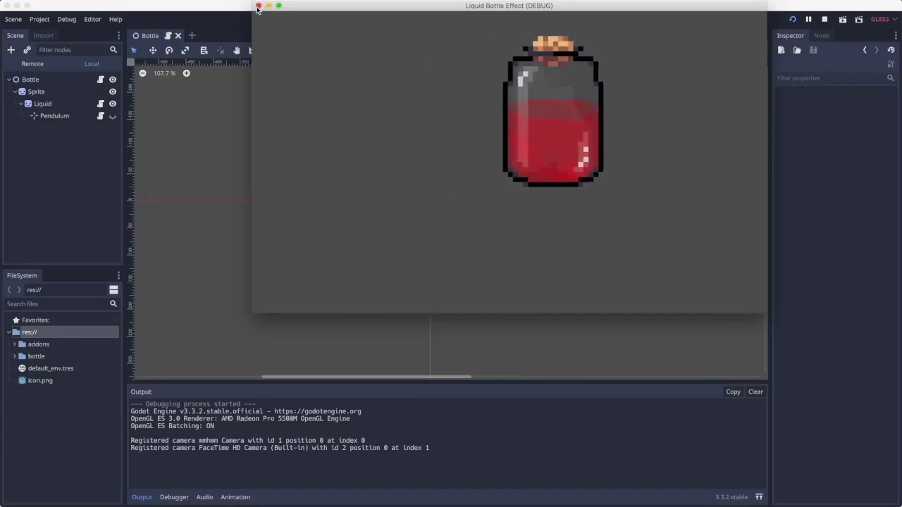
{"action": "left_click", "coordinate": [259, 5]}
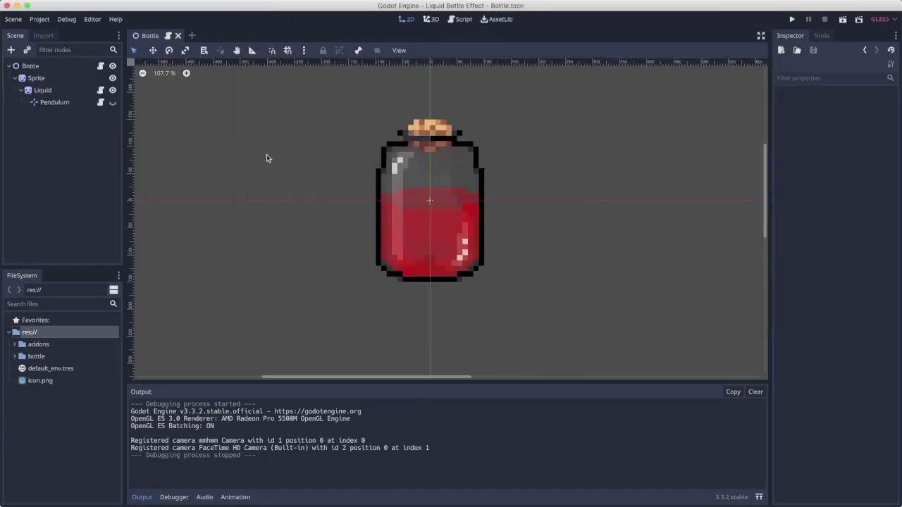
- Move the Liquid sprite out of the bottle to a position of about x 22.3, y 0.7
{"action": "left_click", "coordinate": [48, 79]}
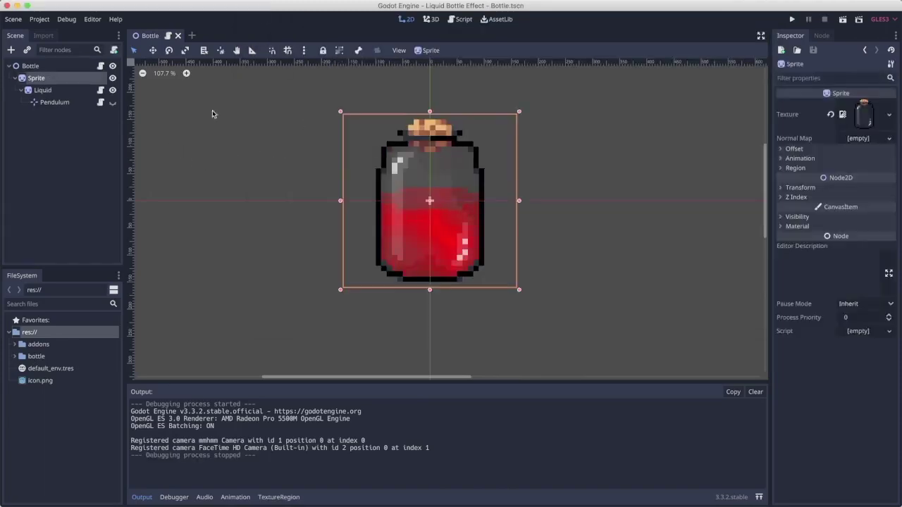
{"action": "left_click", "coordinate": [68, 92]}
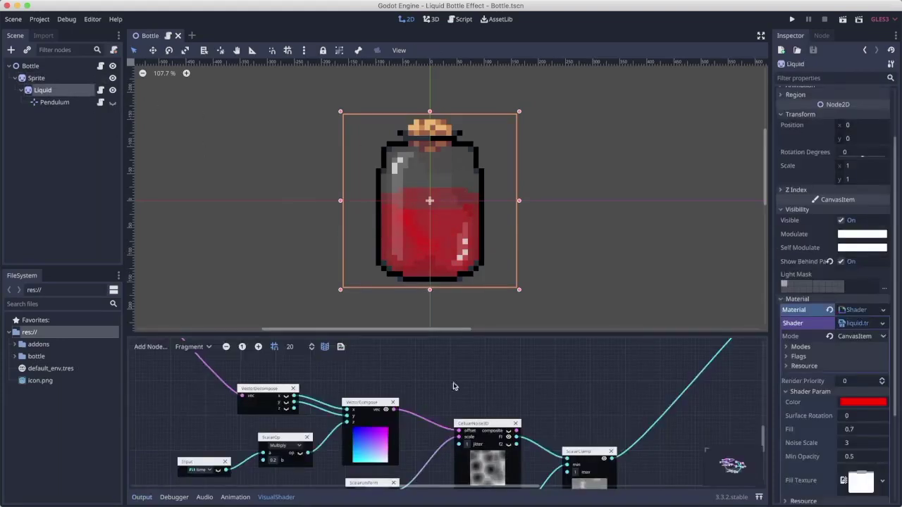
{"action": "left_click_drag", "start_coordinate": [465, 260], "coordinate": [580, 256]}
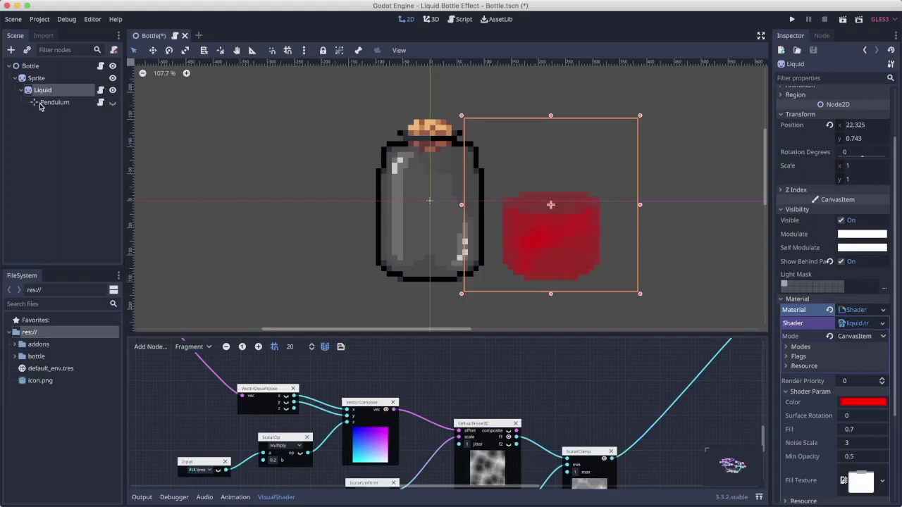
- Make the Pendulum node visible and test-run the project to watch the pendulum swing
{"action": "left_click", "coordinate": [72, 106]}
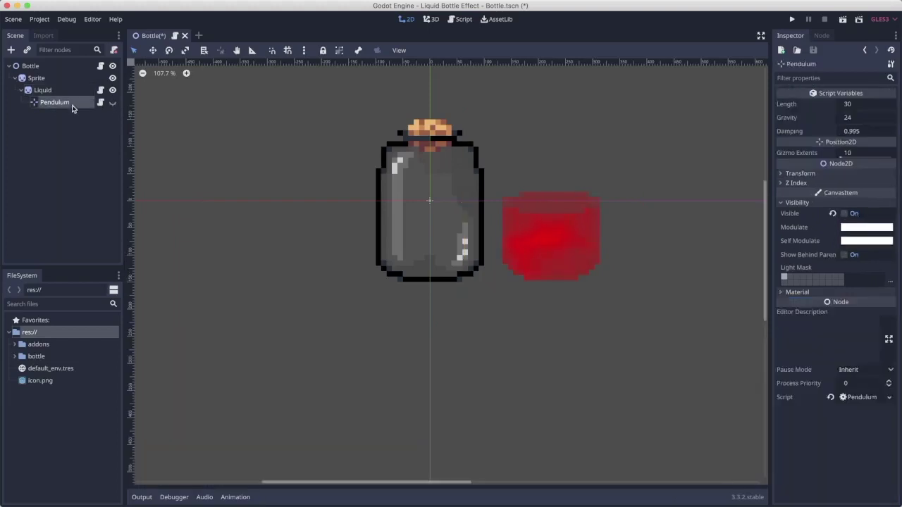
{"action": "left_click", "coordinate": [113, 103]}
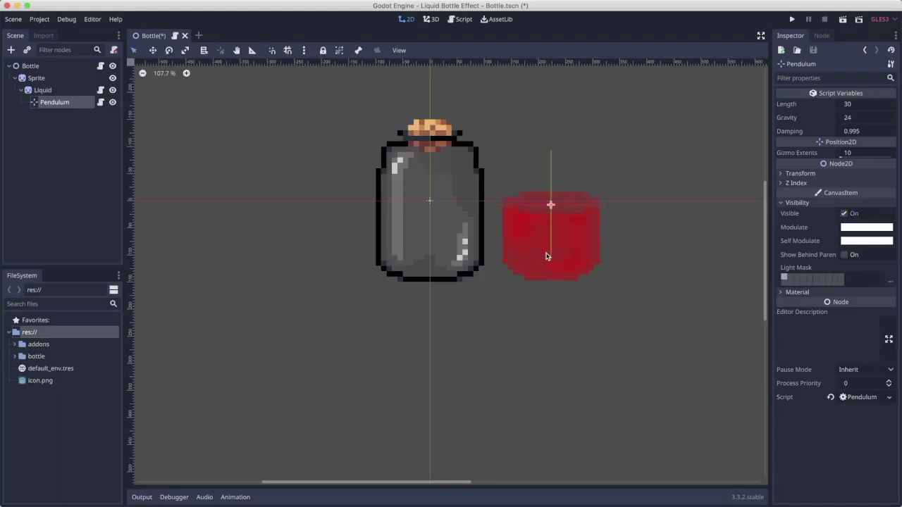
{"action": "key", "text": "super+b"}
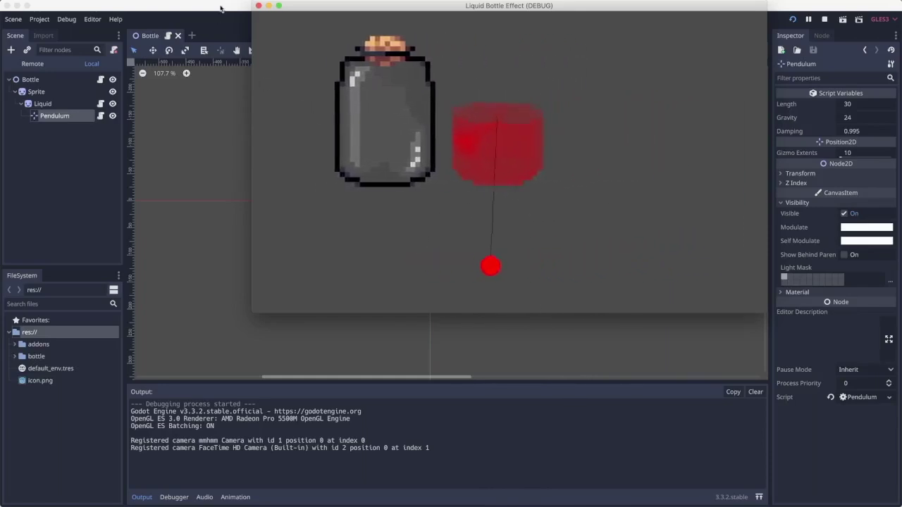
{"action": "key", "text": "super+q"}
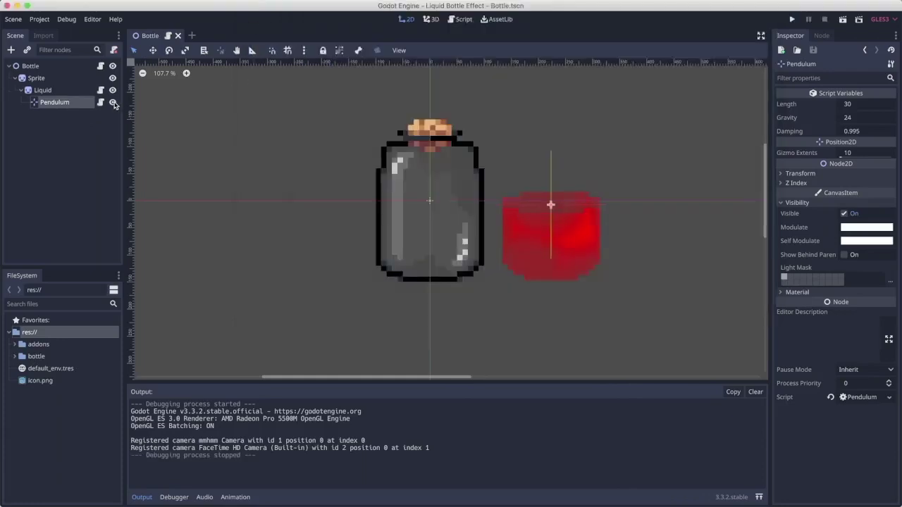
- Hide the Pendulum node again, save the scene and clear the selection
{"action": "left_click", "coordinate": [112, 103]}
{"action": "key", "text": "super+s"}
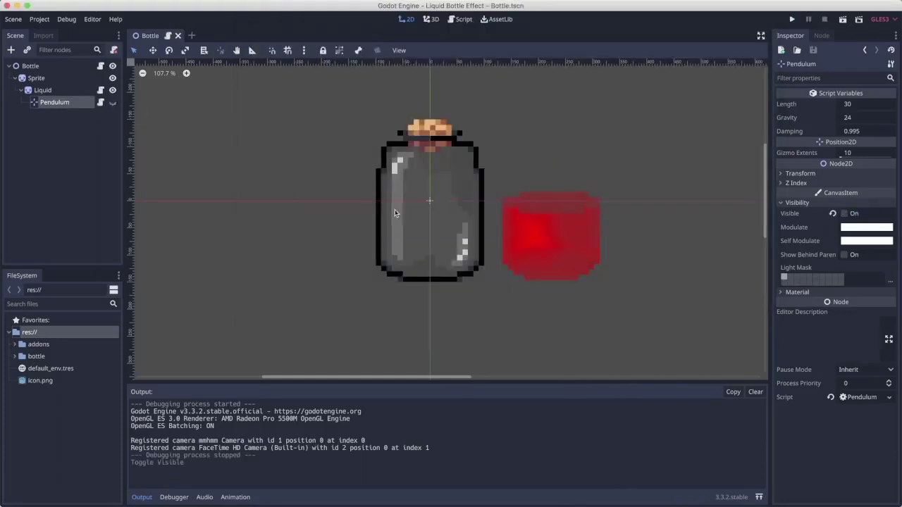
{"action": "left_click", "coordinate": [418, 269]}
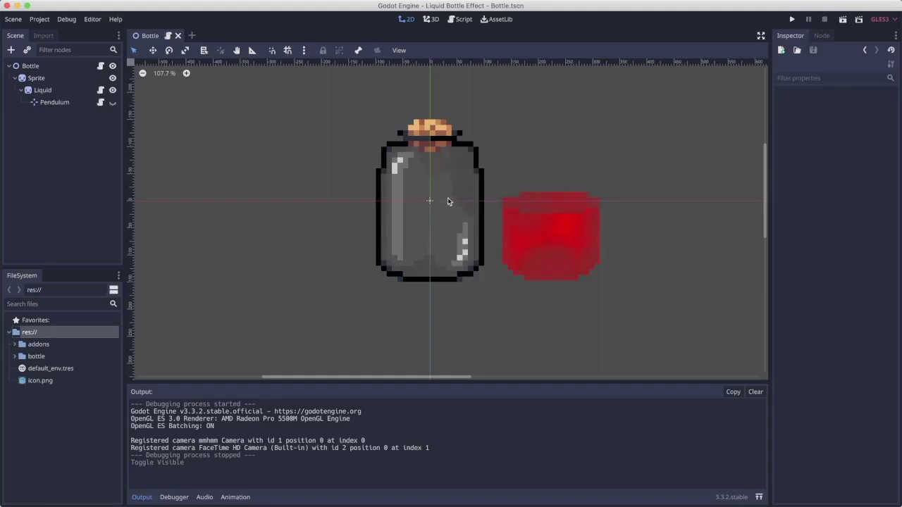
- Open the Liquid node's visual shader and examine the Texture, ColorUniform and VectorOp nodes along with the sprite's texture
{"action": "left_click", "coordinate": [51, 90]}
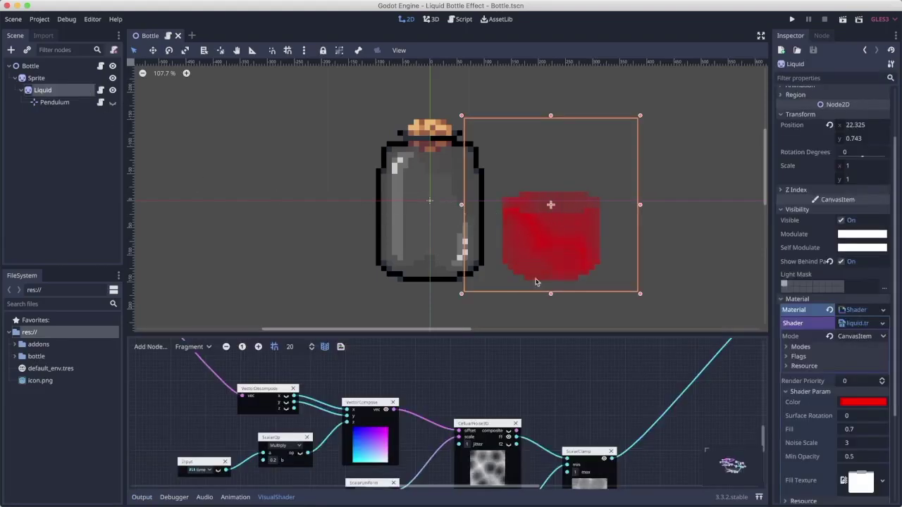
{"action": "left_click_drag", "start_coordinate": [495, 333], "coordinate": [495, 105]}
{"action": "middle_click_drag", "start_coordinate": [533, 173], "coordinate": [390, 360]}
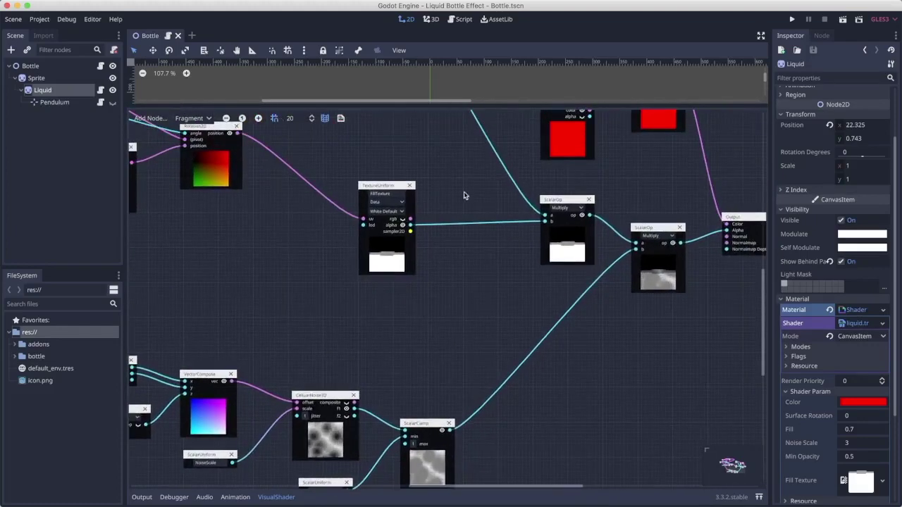
{"action": "middle_click_drag", "start_coordinate": [465, 195], "coordinate": [373, 342]}
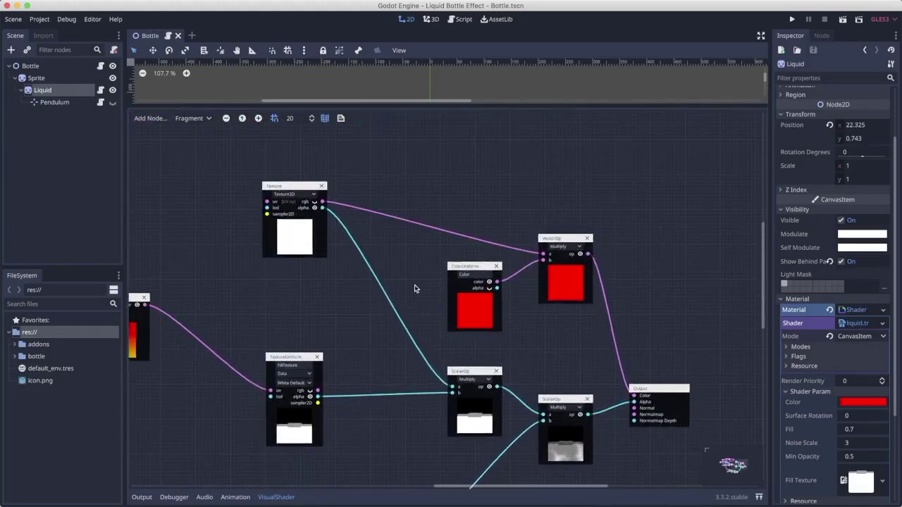
{"action": "left_click_drag", "start_coordinate": [429, 106], "coordinate": [446, 135]}
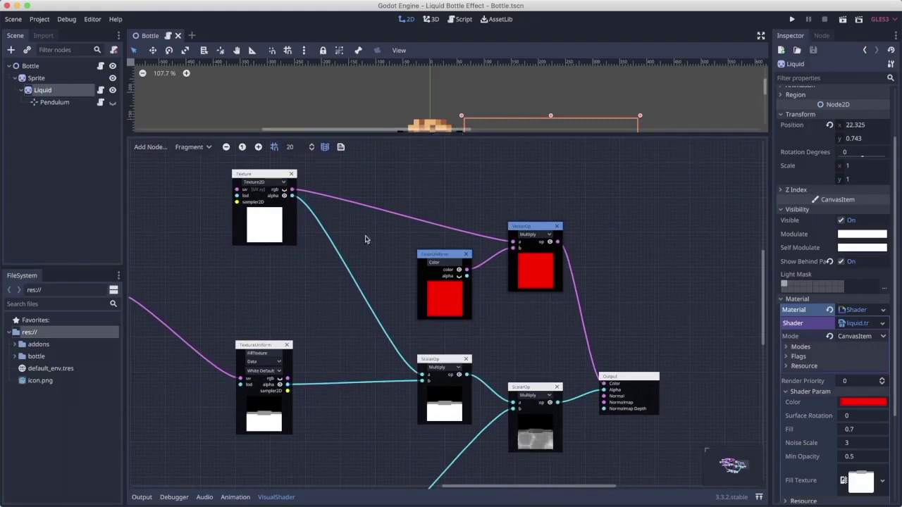
{"action": "left_click_drag", "start_coordinate": [211, 169], "coordinate": [288, 251]}
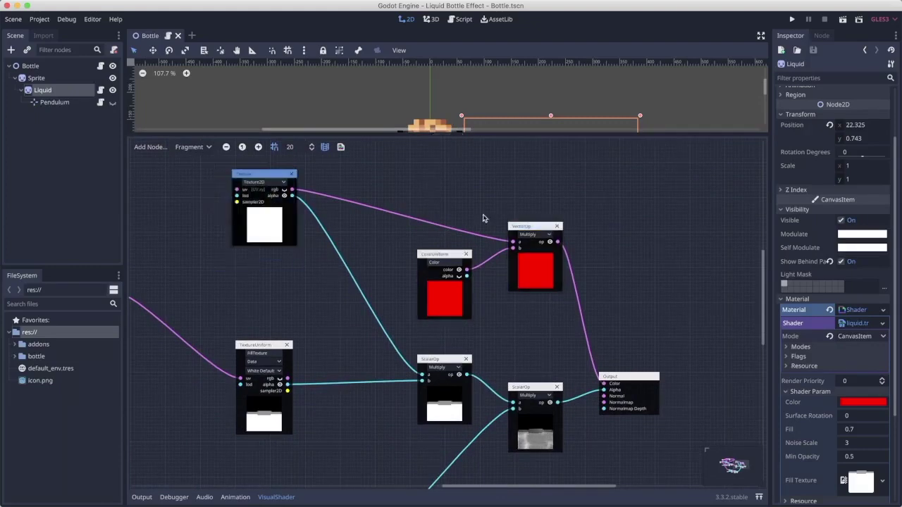
{"action": "scroll", "coordinate": [824, 204], "scroll_direction": "up", "scroll_amount": 3}
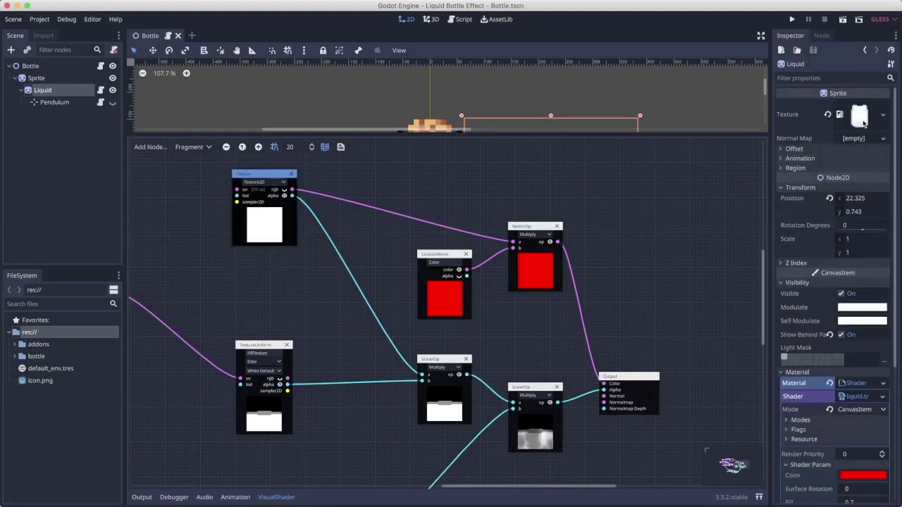
- Switch to Aseprite and look through the fill.png, bottle.png and mask.png images
{"action": "key", "text": "super+Tab"}
{"action": "left_click", "coordinate": [434, 280]}
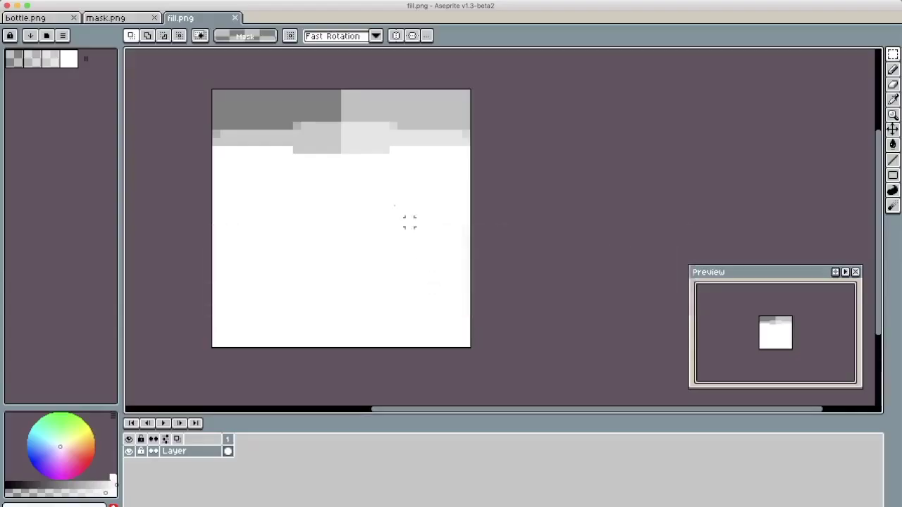
{"action": "left_click", "coordinate": [63, 18]}
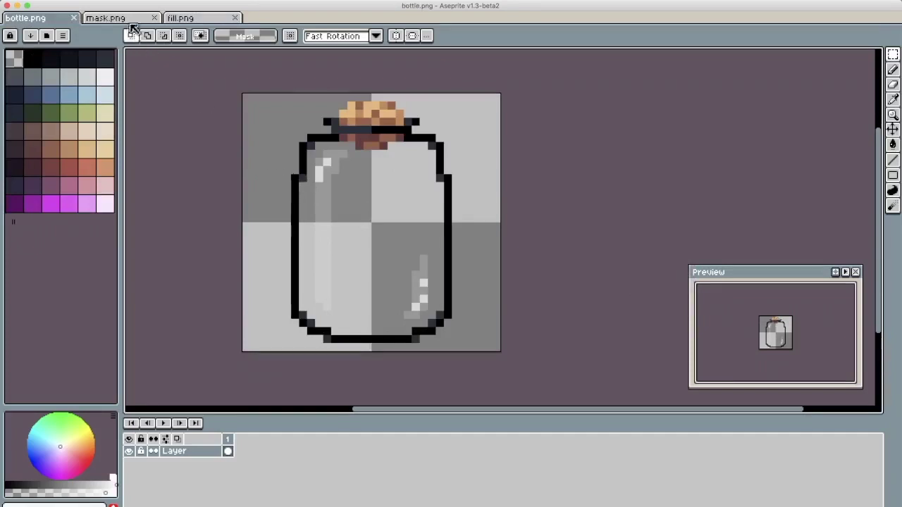
{"action": "key", "text": "ctrl+Tab"}
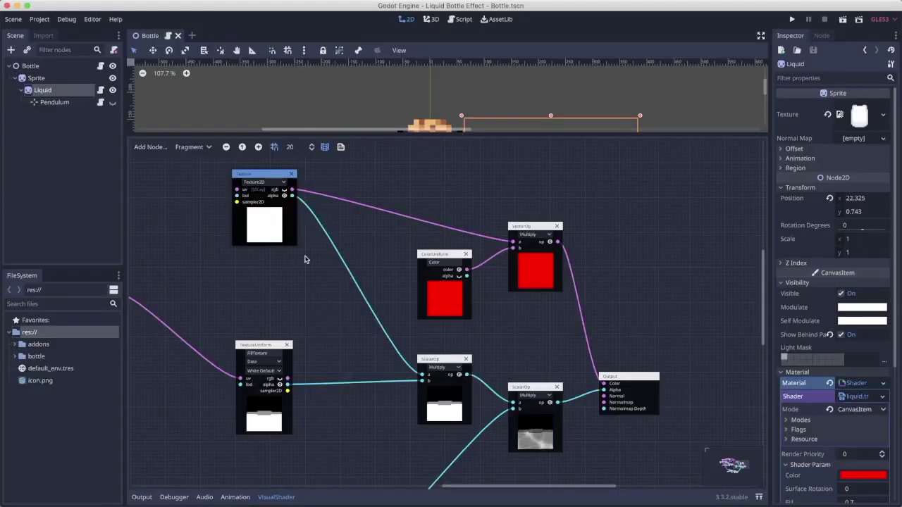
- Back in Godot, examine the FillTexture uniform node in the shader graph and the Liquid material's shader parameters
{"action": "middle_click_drag", "start_coordinate": [301, 311], "coordinate": [345, 248]}
{"action": "left_click_drag", "start_coordinate": [282, 252], "coordinate": [362, 416]}
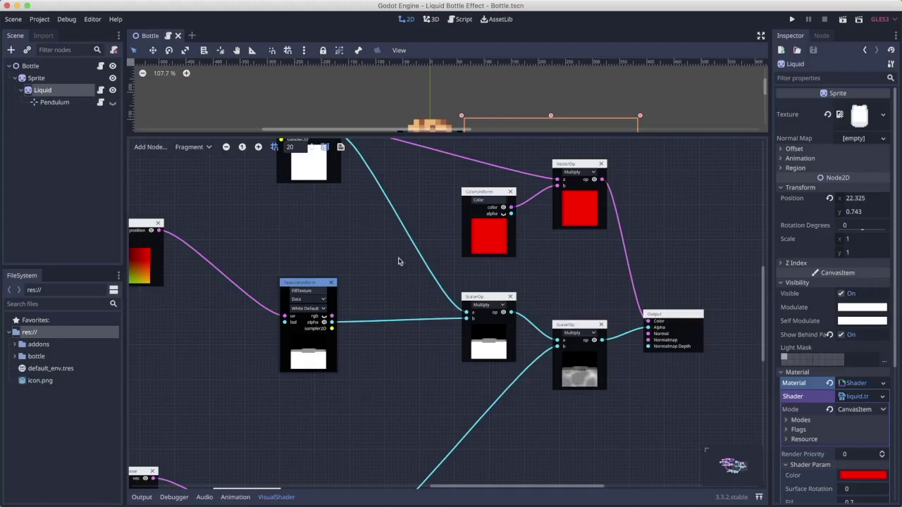
{"action": "left_click_drag", "start_coordinate": [378, 135], "coordinate": [380, 291]}
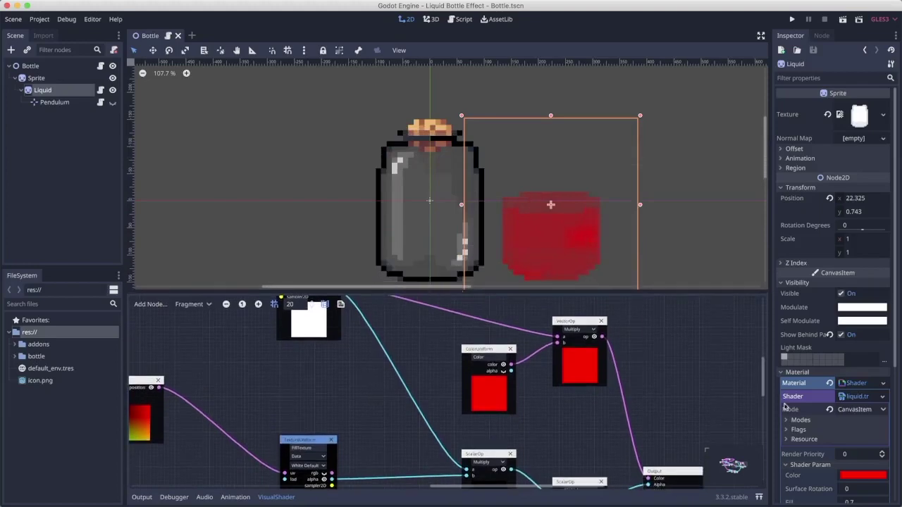
{"action": "scroll", "coordinate": [796, 407], "scroll_direction": "down", "scroll_amount": 5}
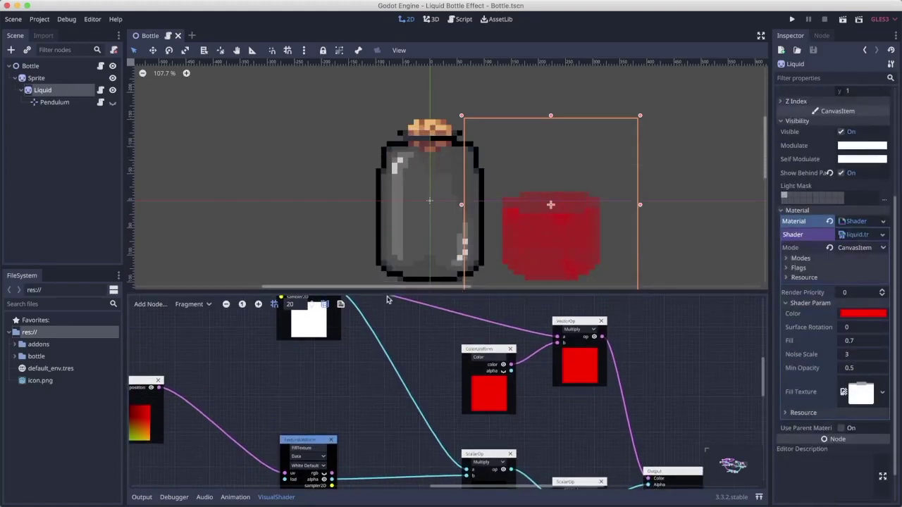
{"action": "left_click_drag", "start_coordinate": [381, 289], "coordinate": [383, 299]}
{"action": "scroll", "coordinate": [364, 373], "scroll_direction": "down", "scroll_amount": 3}
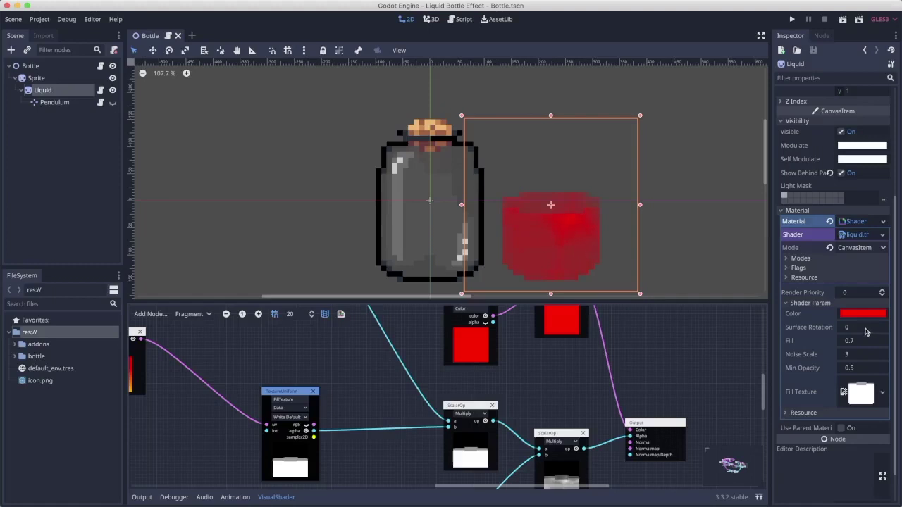
- Set the Liquid material's Surface Rotation shader parameter to -0.296 and save the scene
{"action": "left_click_drag", "start_coordinate": [865, 332], "coordinate": [861, 332]}
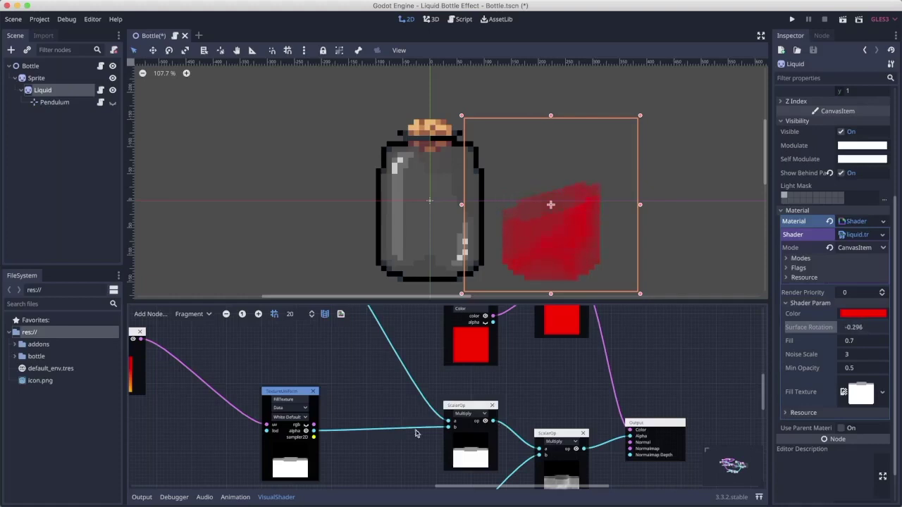
{"action": "scroll", "coordinate": [444, 439], "scroll_direction": "down", "scroll_amount": 3}
{"action": "scroll", "coordinate": [444, 440], "scroll_direction": "left", "scroll_amount": 3}
{"action": "key", "text": "ctrl+s"}
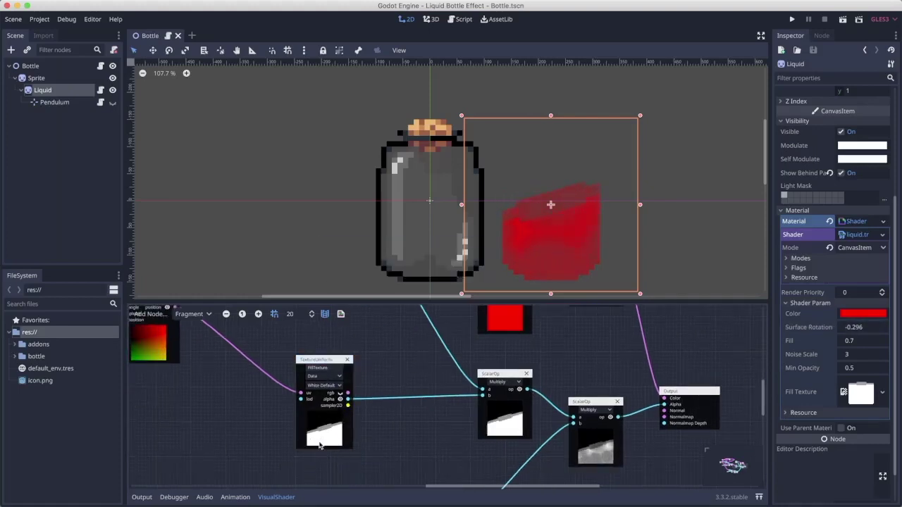
- Lower the liquid's Fill shader parameter to 0.64 and save the scene
{"action": "middle_click_drag", "start_coordinate": [260, 408], "coordinate": [333, 374]}
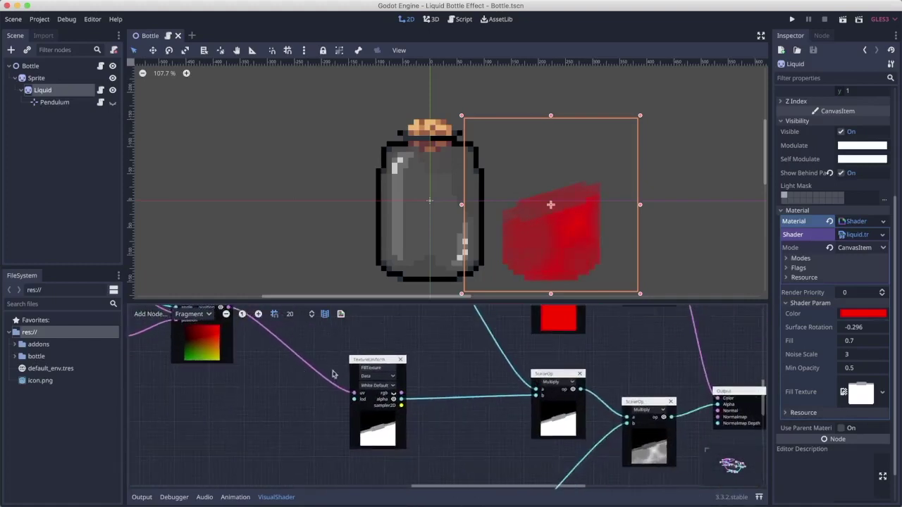
{"action": "left_click_drag", "start_coordinate": [848, 345], "coordinate": [813, 344]}
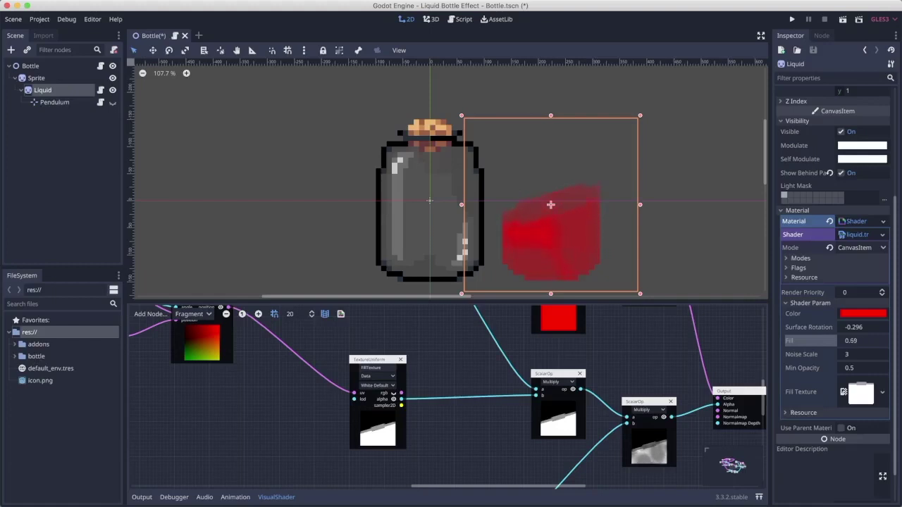
{"action": "key", "text": "ctrl+s"}
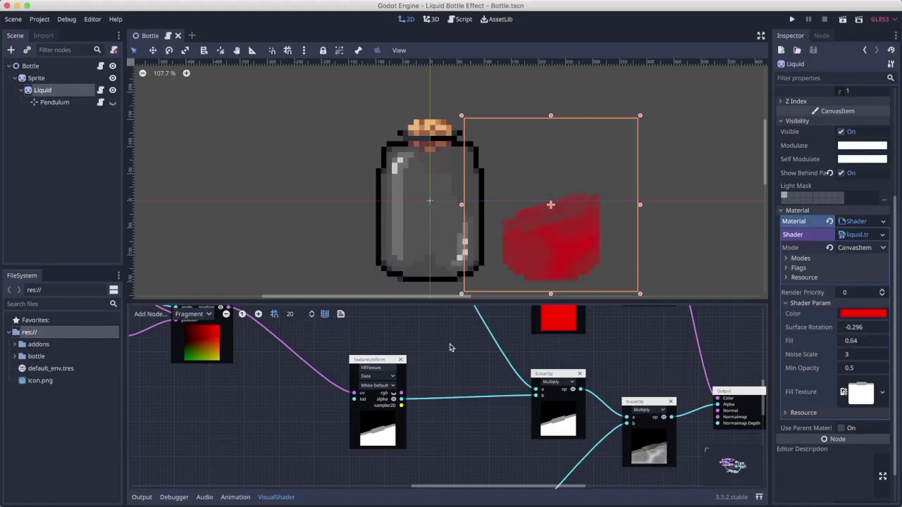
- Examine the shader's ColorUniform and VectorOp multiply nodes, and compare them with the mask.png image in Aseprite
{"action": "middle_click_drag", "start_coordinate": [451, 347], "coordinate": [382, 456]}
{"action": "left_click_drag", "start_coordinate": [468, 323], "coordinate": [623, 442]}
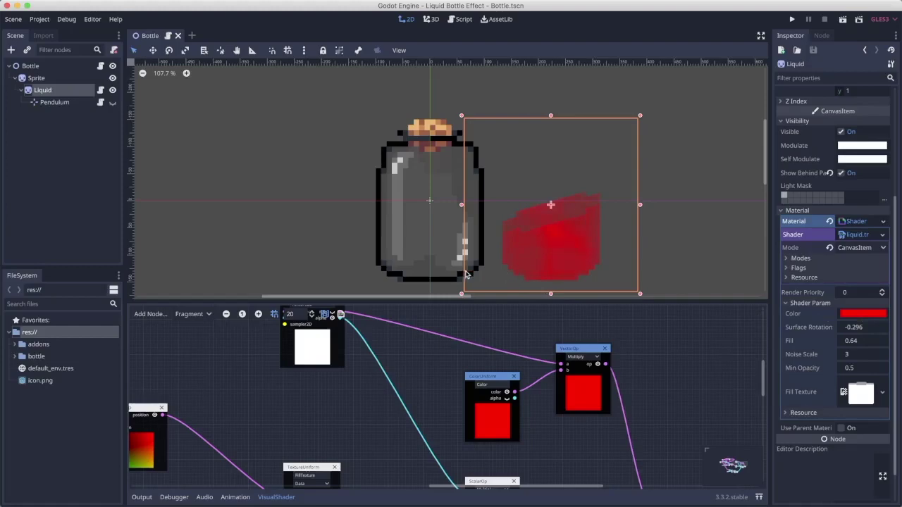
{"action": "key", "text": "super+Tab"}
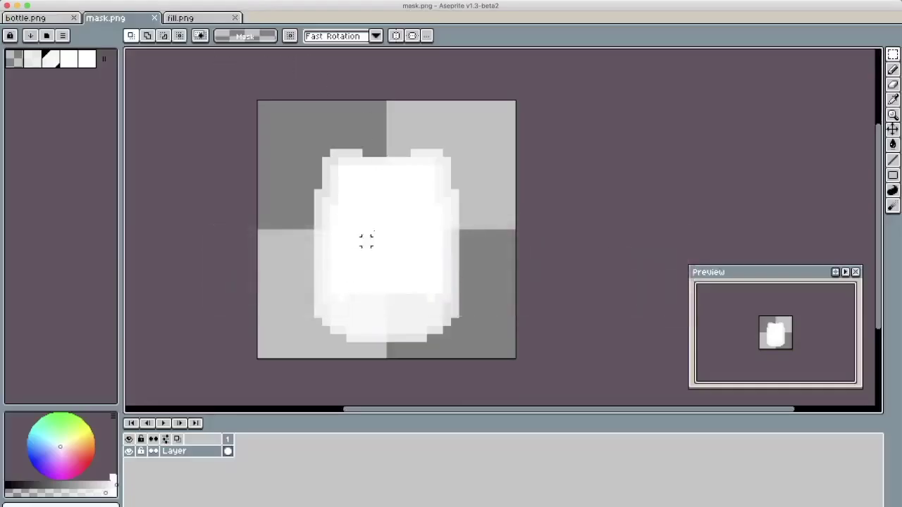
{"action": "key", "text": "super+Tab"}
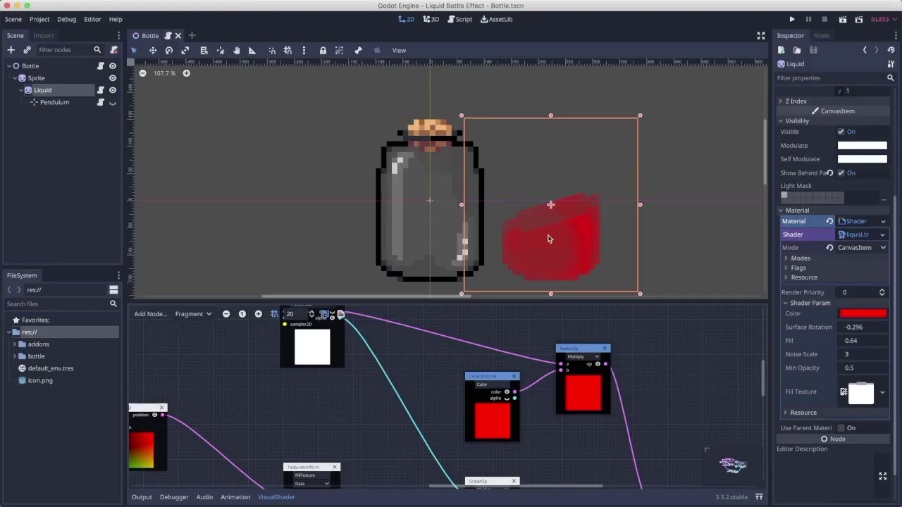
- Change the liquid's Color shader parameter to bright green (2aff00) and reselect the Liquid node
{"action": "left_click", "coordinate": [858, 315]}
{"action": "left_click_drag", "start_coordinate": [842, 158], "coordinate": [839, 164]}
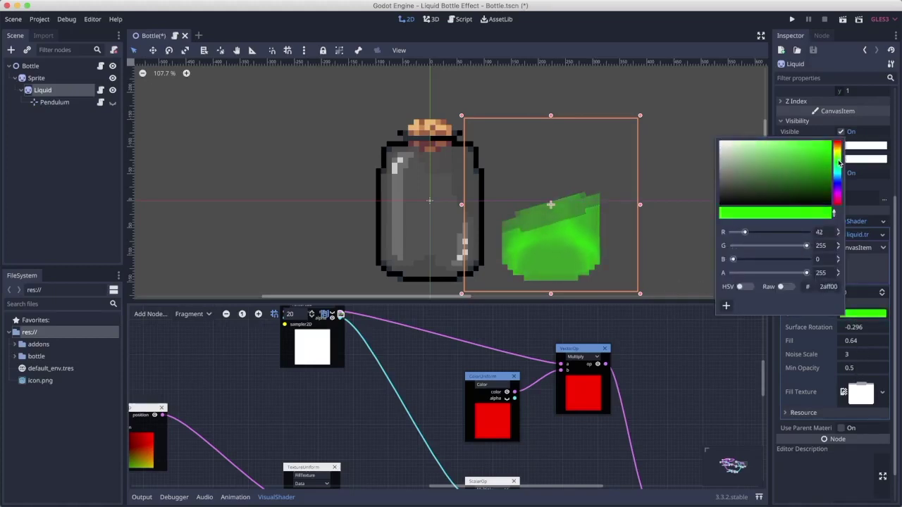
{"action": "left_click", "coordinate": [676, 194]}
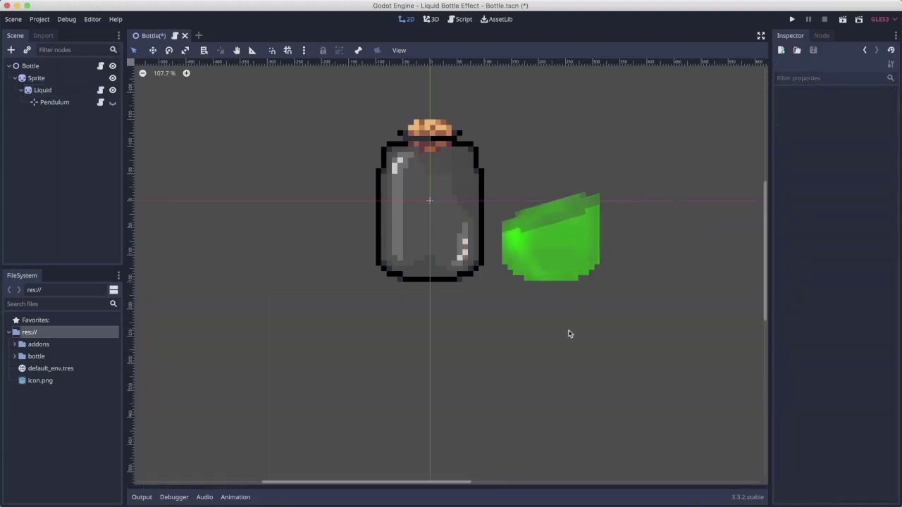
{"action": "left_click", "coordinate": [46, 90]}
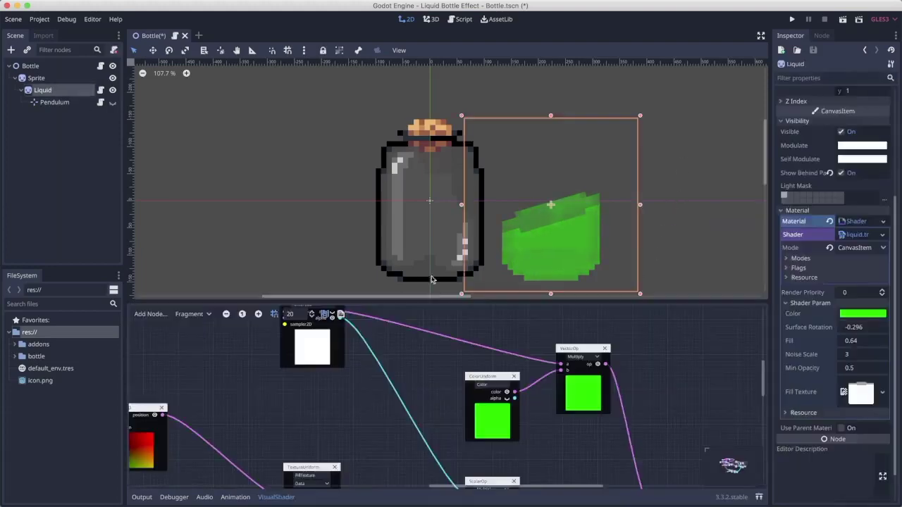
- Try the liquid's Surface Rotation shader parameter at 0 and set it to 0.5
{"action": "middle_click_drag", "start_coordinate": [449, 390], "coordinate": [602, 300]}
{"action": "left_click_drag", "start_coordinate": [602, 300], "coordinate": [606, 265]}
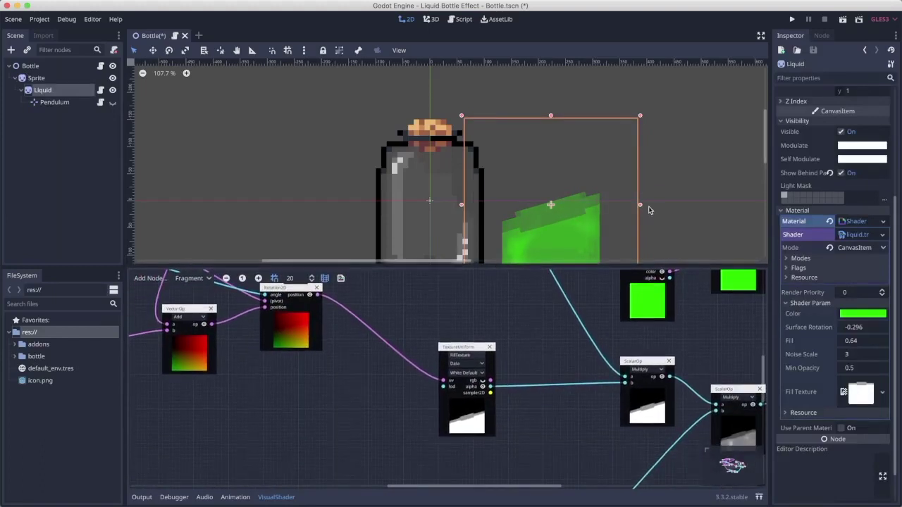
{"action": "middle_click_drag", "start_coordinate": [648, 206], "coordinate": [671, 176]}
{"action": "middle_click_drag", "start_coordinate": [381, 385], "coordinate": [557, 446]}
{"action": "middle_click_drag", "start_coordinate": [539, 352], "coordinate": [522, 332]}
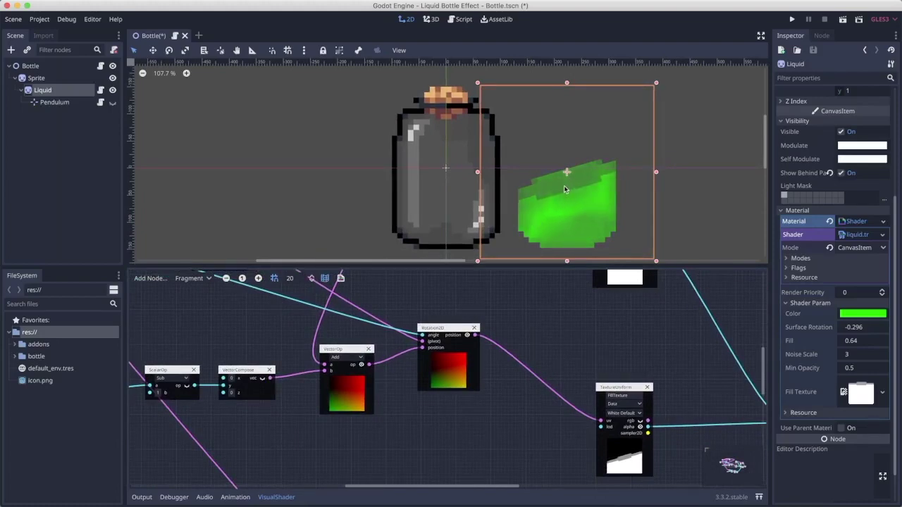
{"action": "left_click", "coordinate": [868, 327]}
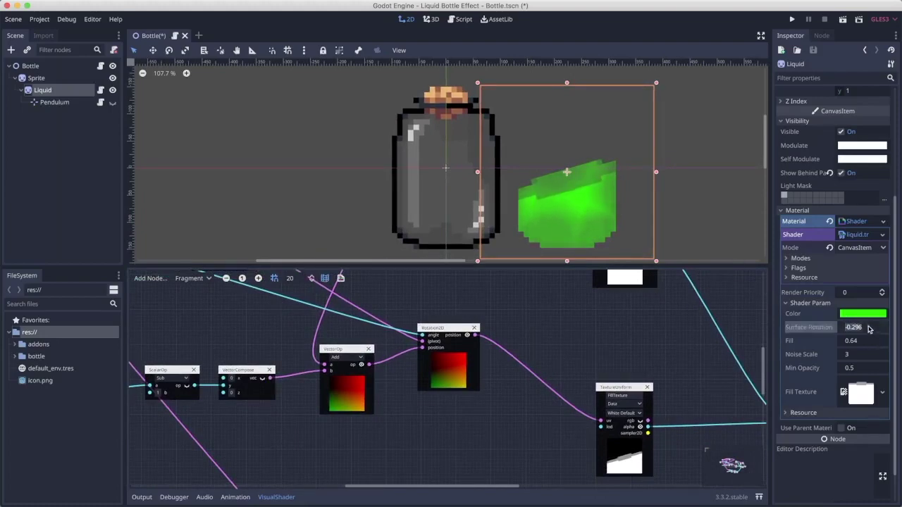
{"action": "type", "text": "0"}
{"action": "key", "text": "Return"}
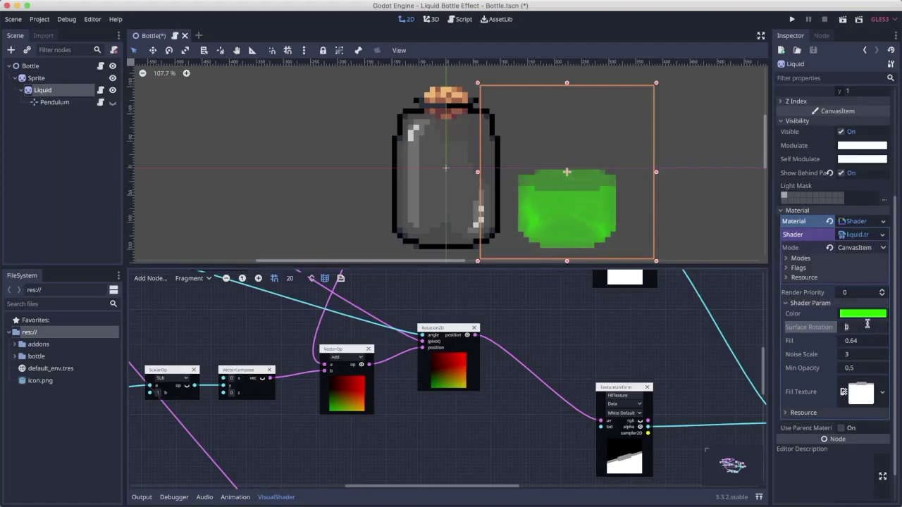
{"action": "type", "text": ".5"}
{"action": "key", "text": "Return"}
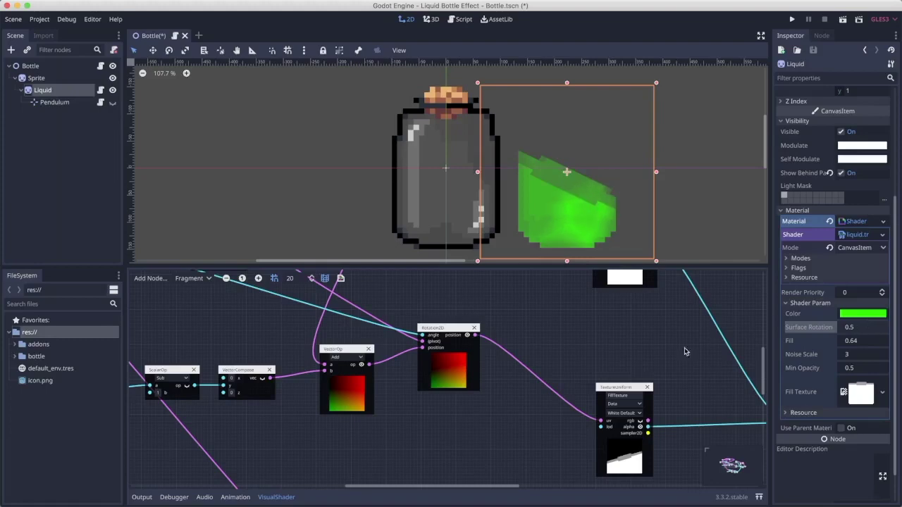
- Examine how the UV input and SurfaceRotation uniform feed the VectorOp and Rotation2D nodes leading to the FillTexture node
{"action": "middle_click_drag", "start_coordinate": [491, 313], "coordinate": [532, 331]}
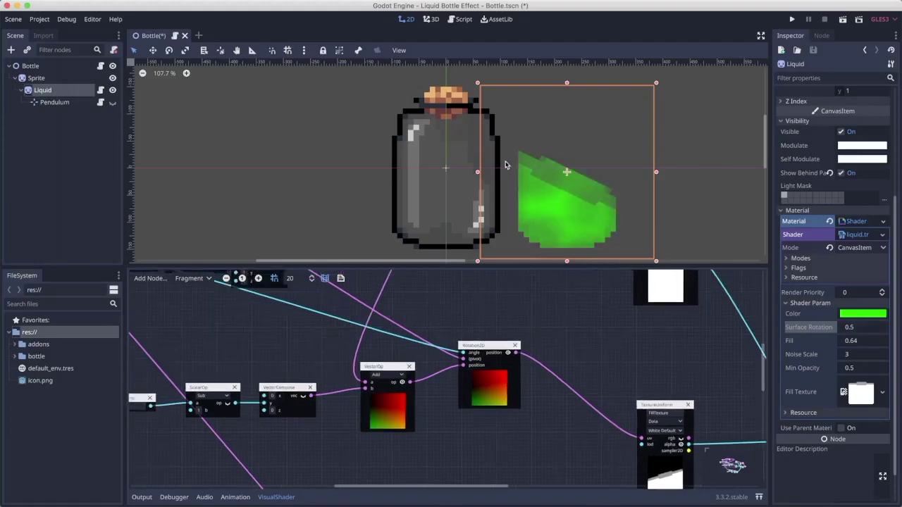
{"action": "middle_click_drag", "start_coordinate": [476, 284], "coordinate": [640, 387]}
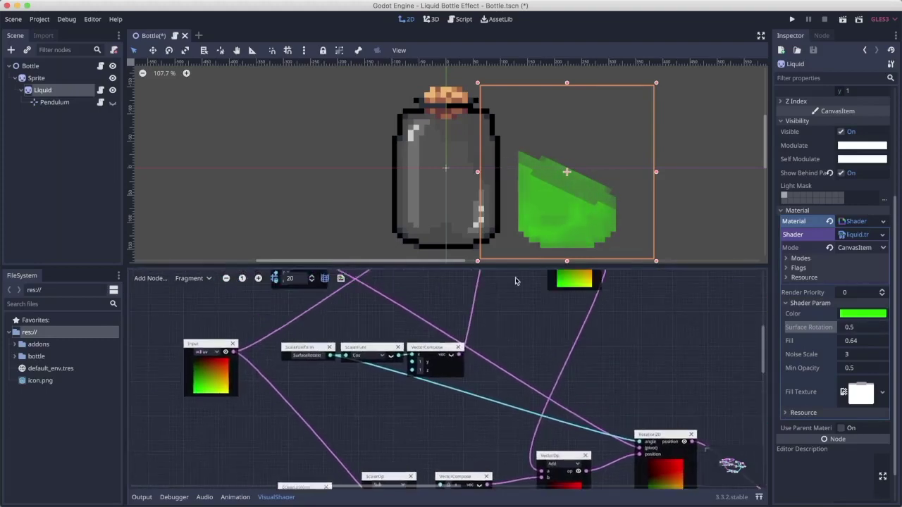
{"action": "left_click_drag", "start_coordinate": [514, 266], "coordinate": [512, 151]}
{"action": "middle_click_drag", "start_coordinate": [507, 205], "coordinate": [489, 280]}
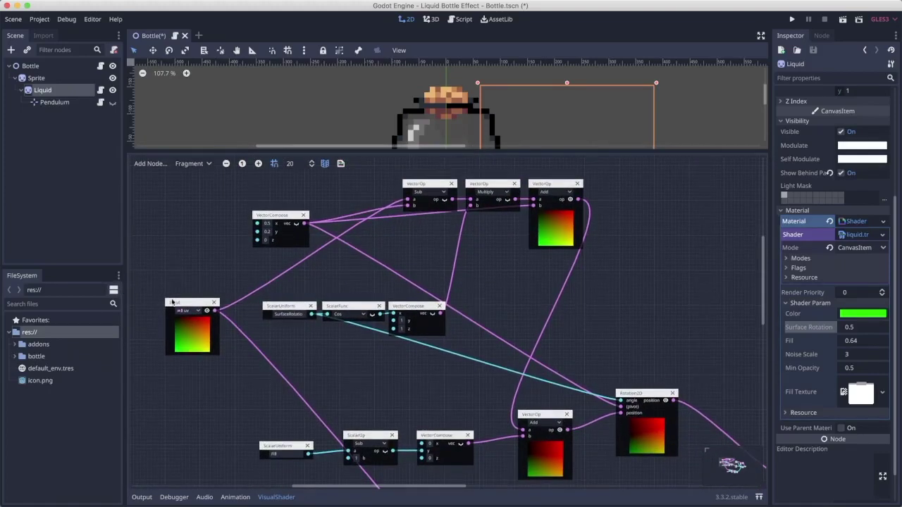
{"action": "left_click", "coordinate": [176, 304]}
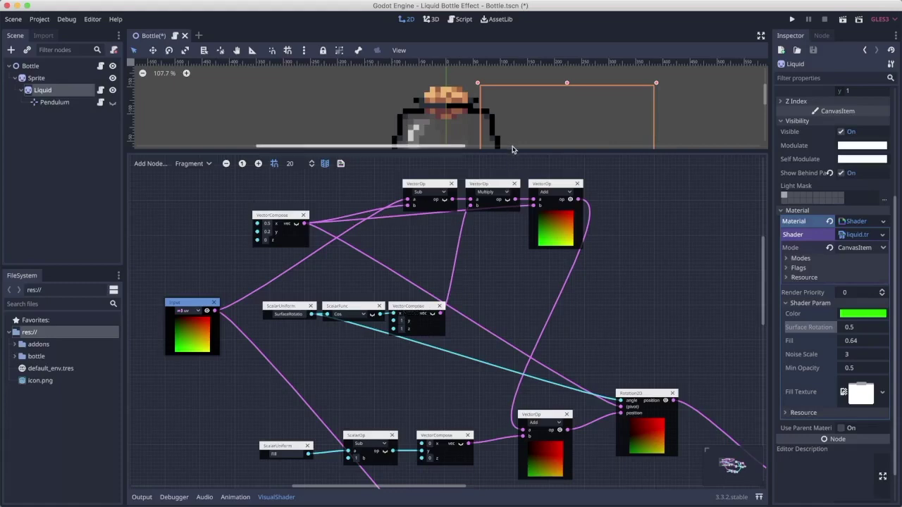
{"action": "left_click_drag", "start_coordinate": [511, 150], "coordinate": [556, 265]}
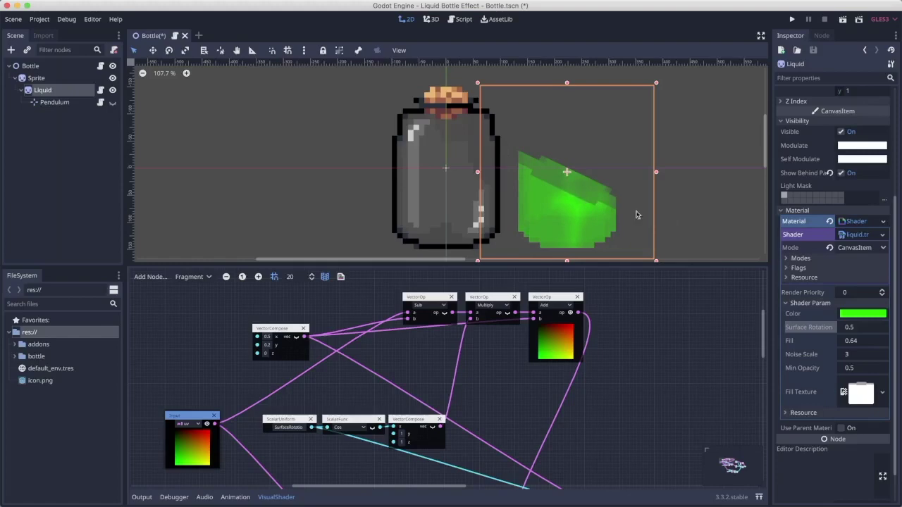
{"action": "middle_click_drag", "start_coordinate": [600, 402], "coordinate": [505, 267]}
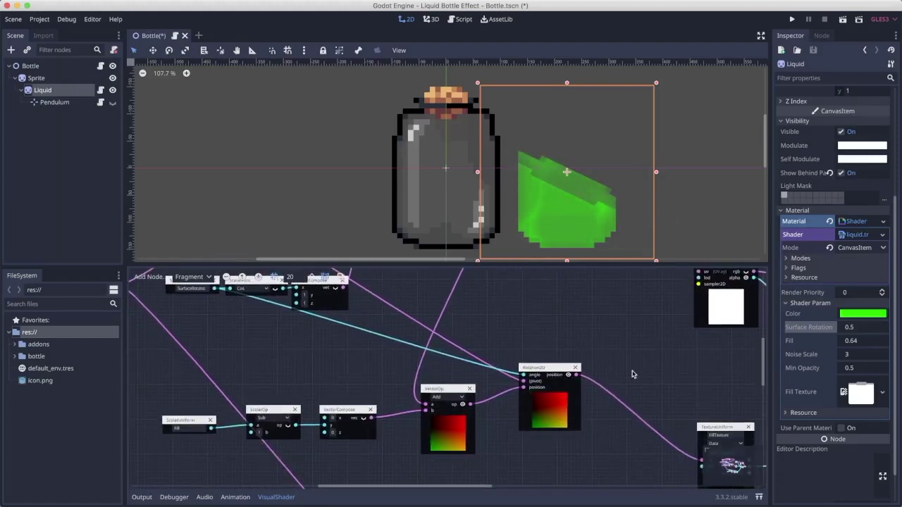
{"action": "middle_click_drag", "start_coordinate": [632, 374], "coordinate": [531, 308]}
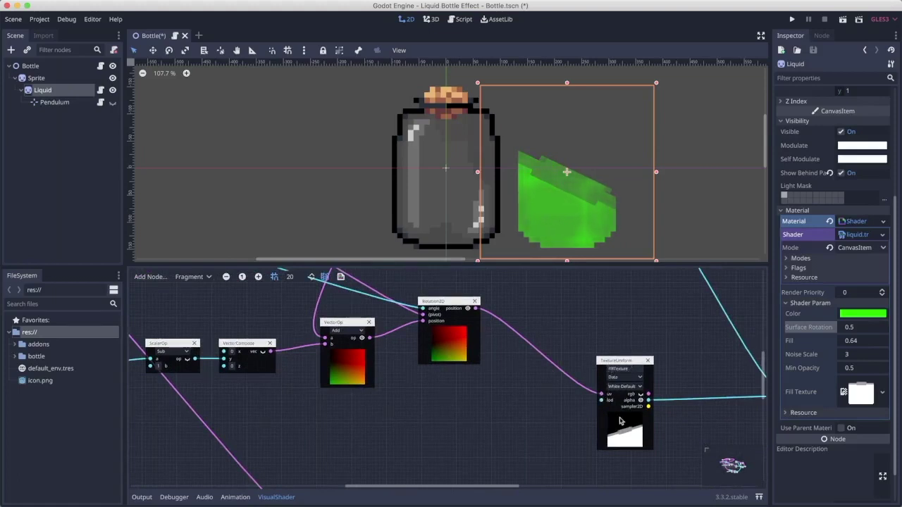
- Locate the Fill uniform node in the shader graph and lower the liquid's Fill shader parameter to 0.552
{"action": "scroll", "coordinate": [584, 427], "scroll_direction": "left", "scroll_amount": 5}
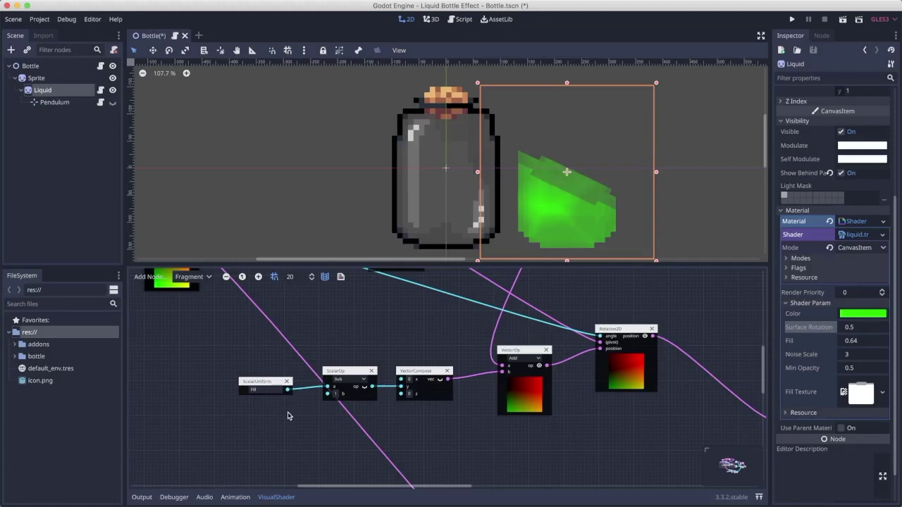
{"action": "scroll", "coordinate": [285, 412], "scroll_direction": "left", "scroll_amount": 1}
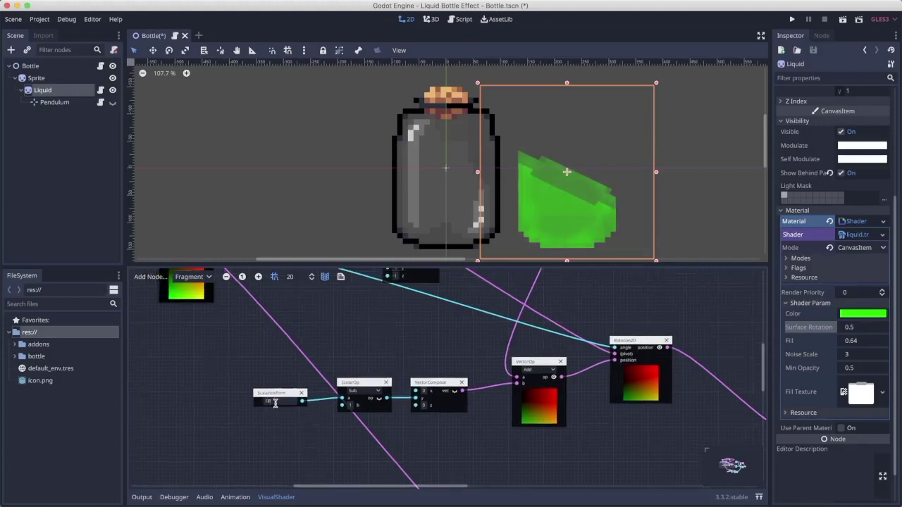
{"action": "mouse_move", "coordinate": [876, 344]}
{"action": "left_mouse_down"}
{"action": "mouse_move", "coordinate": [850, 344]}
{"action": "mouse_move", "coordinate": [863, 344]}
{"action": "left_mouse_up"}
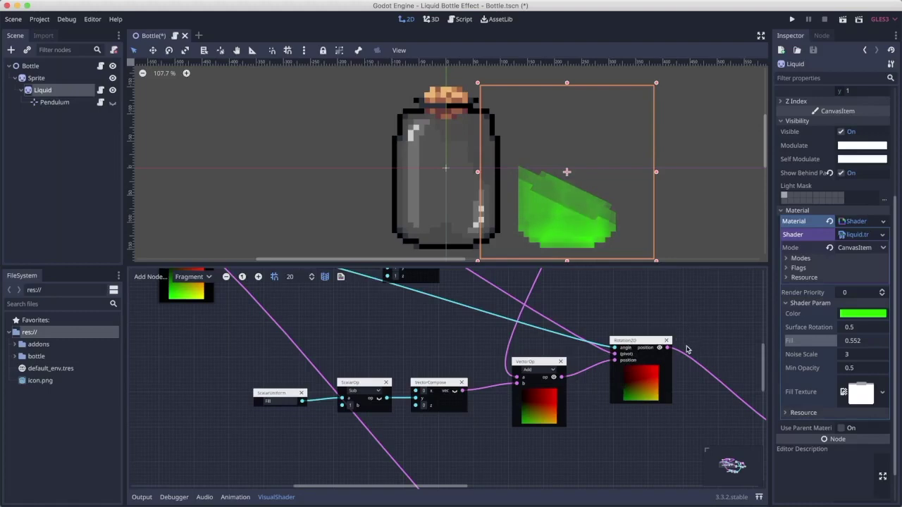
- Examine the CellularNoise3D branch with its time, NoiseScale and MinOpacity inputs, and the multiply nodes combining it with the fill mask
{"action": "middle_click_drag", "start_coordinate": [712, 343], "coordinate": [455, 233]}
{"action": "middle_click_drag", "start_coordinate": [539, 441], "coordinate": [484, 271]}
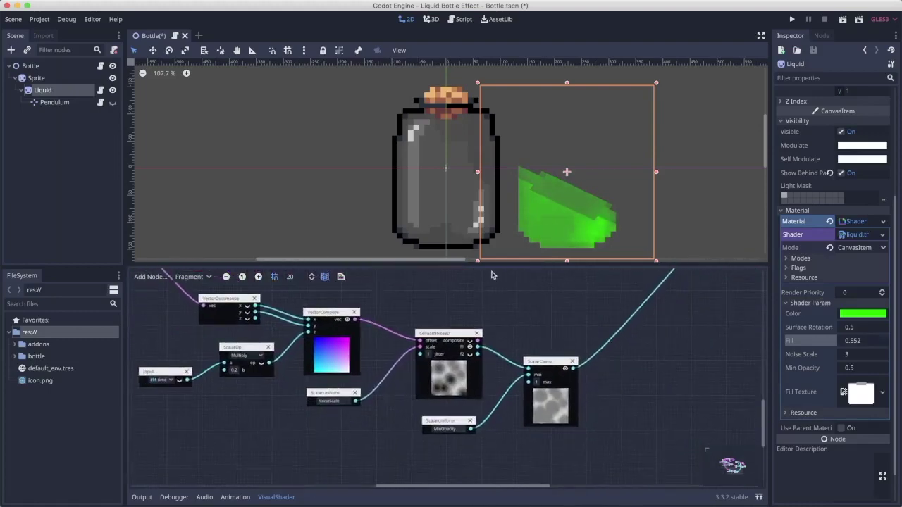
{"action": "middle_click_drag", "start_coordinate": [549, 321], "coordinate": [654, 343]}
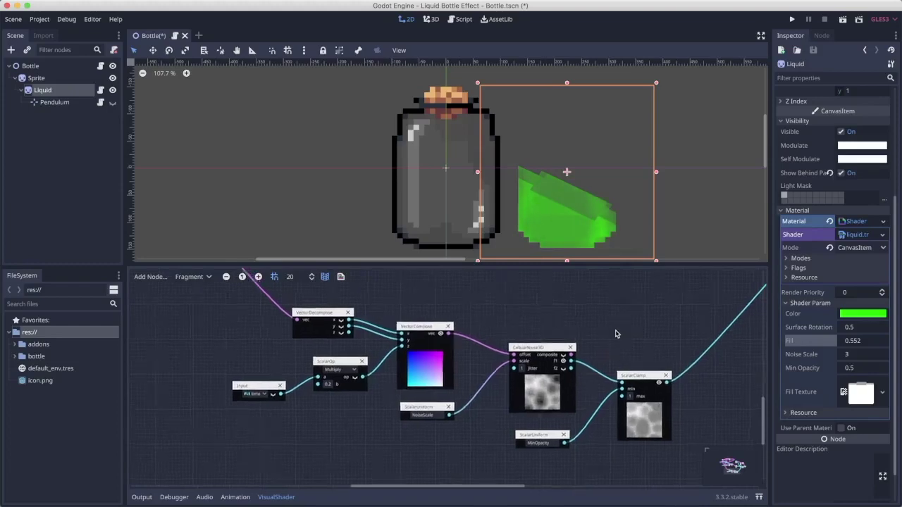
{"action": "middle_click_drag", "start_coordinate": [616, 334], "coordinate": [534, 407]}
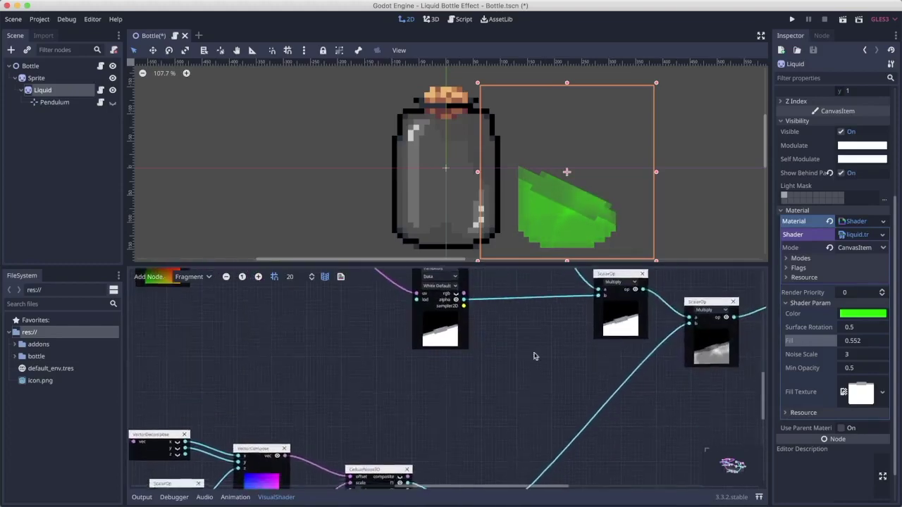
{"action": "left_click_drag", "start_coordinate": [523, 266], "coordinate": [523, 143]}
{"action": "middle_click_drag", "start_coordinate": [511, 236], "coordinate": [468, 306]}
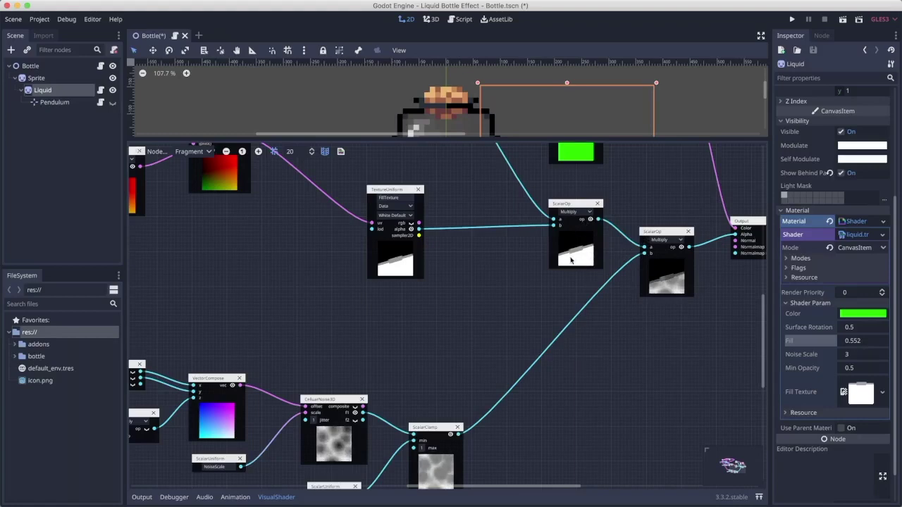
{"action": "scroll", "coordinate": [623, 261], "scroll_direction": "left", "scroll_amount": 3}
{"action": "scroll", "coordinate": [623, 261], "scroll_direction": "down", "scroll_amount": 2}
{"action": "middle_click_drag", "start_coordinate": [623, 261], "coordinate": [594, 268]}
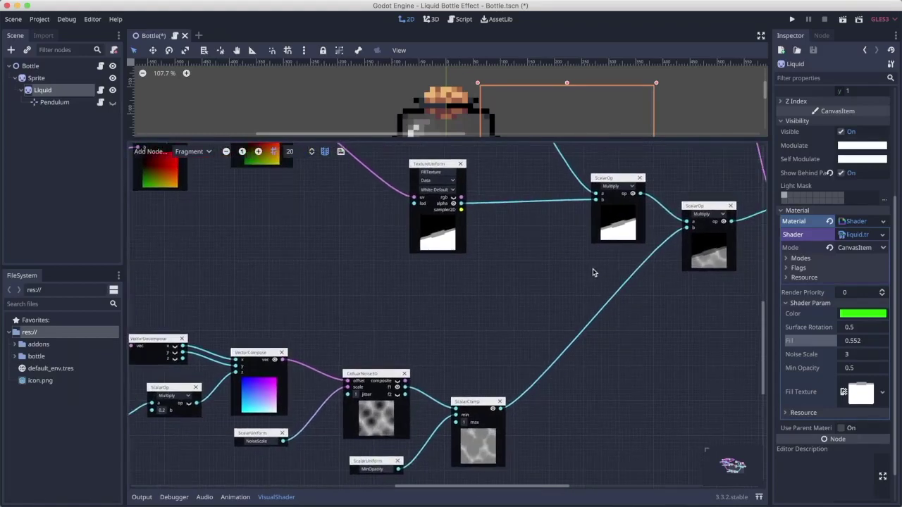
{"action": "middle_click_drag", "start_coordinate": [551, 308], "coordinate": [660, 263]}
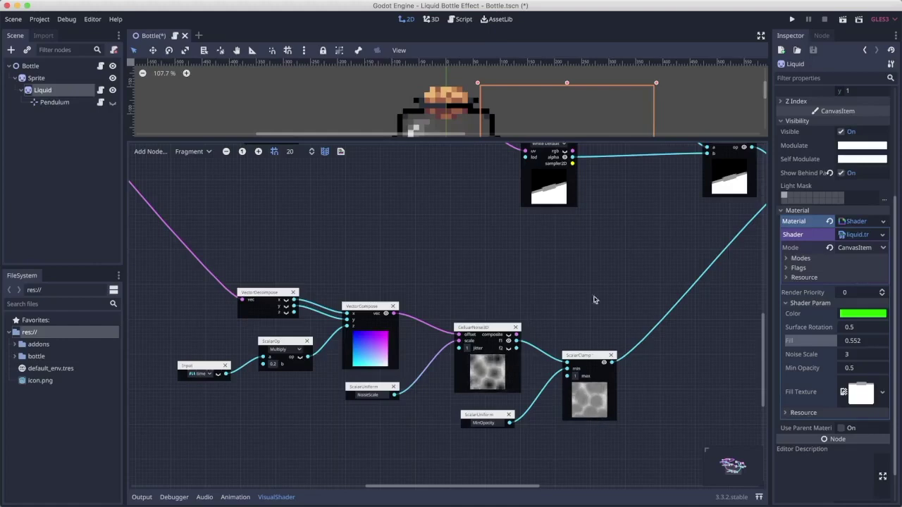
{"action": "scroll", "coordinate": [560, 306], "scroll_direction": "up", "scroll_amount": 3}
- Make the Pendulum node visible in the scene and open its attached script
{"action": "left_click_drag", "start_coordinate": [503, 139], "coordinate": [509, 296]}
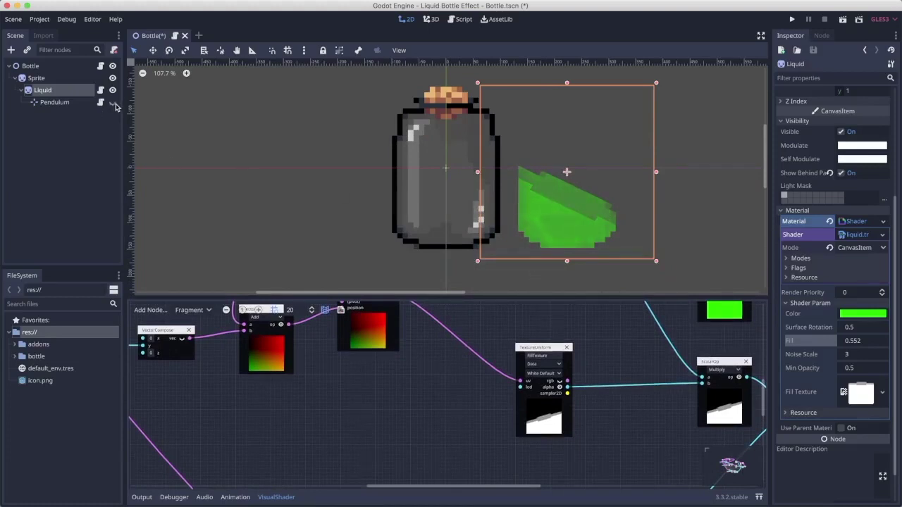
{"action": "left_click", "coordinate": [57, 102]}
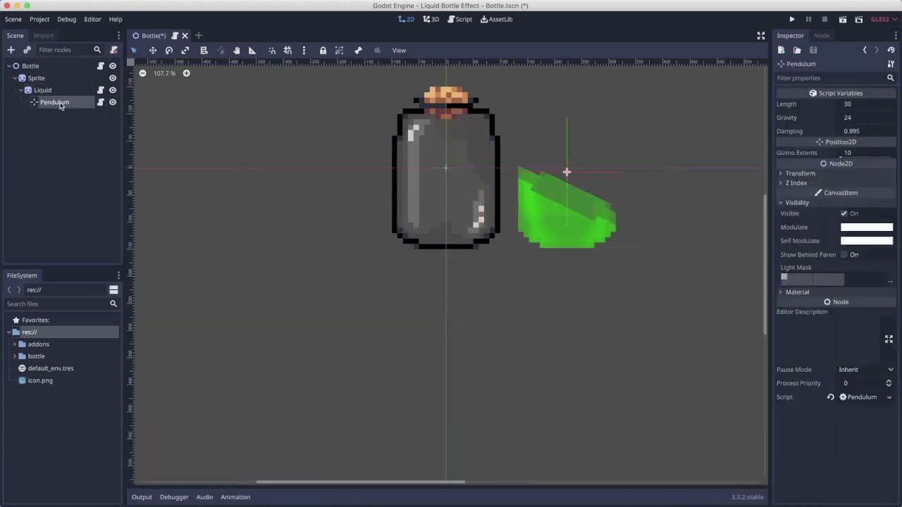
{"action": "left_click", "coordinate": [101, 103]}
- Examine the process_velocity function in Pendulum.gd, highlighting previous_global_position and the add_angular_velocity call
{"action": "scroll", "coordinate": [465, 250], "scroll_direction": "up", "scroll_amount": 3}
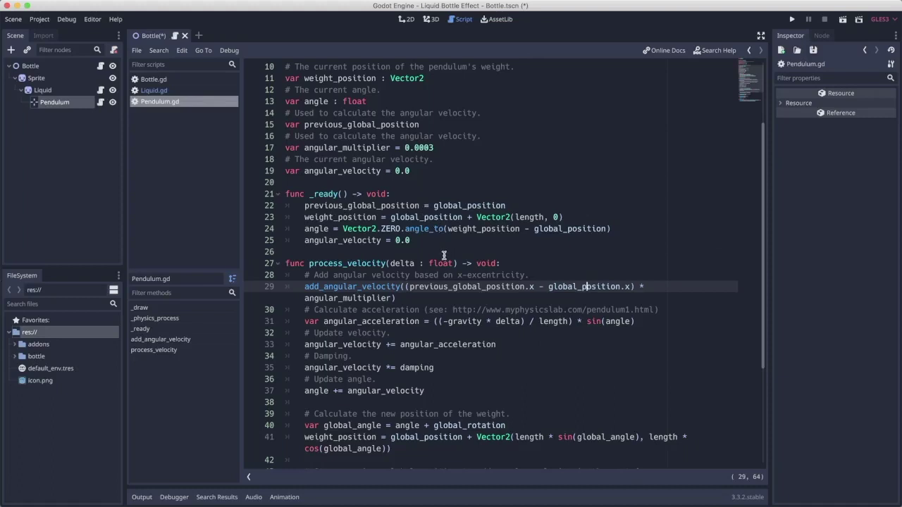
{"action": "scroll", "coordinate": [347, 280], "scroll_direction": "down", "scroll_amount": 3}
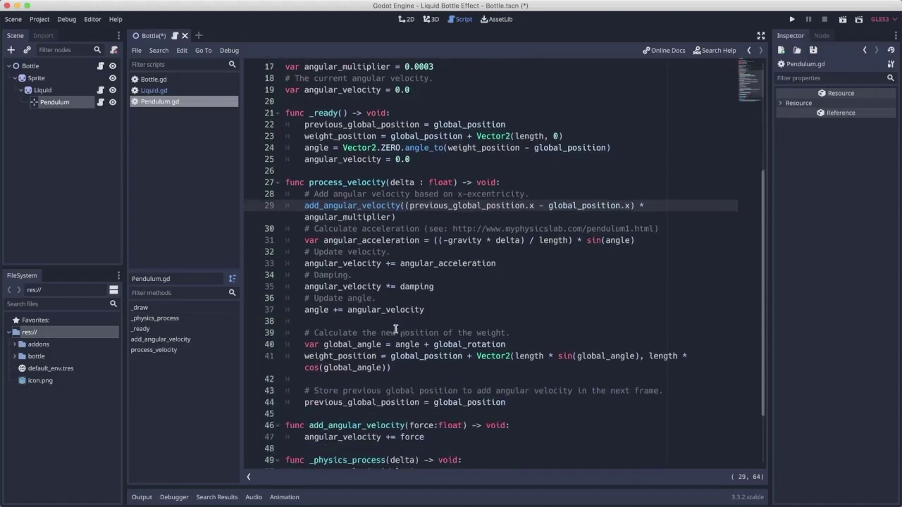
{"action": "scroll", "coordinate": [423, 356], "scroll_direction": "up", "scroll_amount": 1}
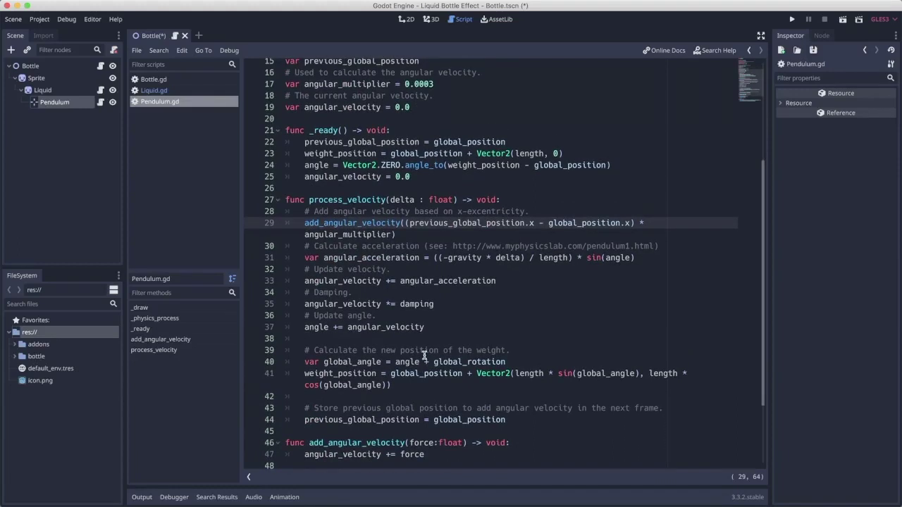
{"action": "scroll", "coordinate": [424, 355], "scroll_direction": "down", "scroll_amount": 1}
{"action": "left_click", "coordinate": [383, 411]}
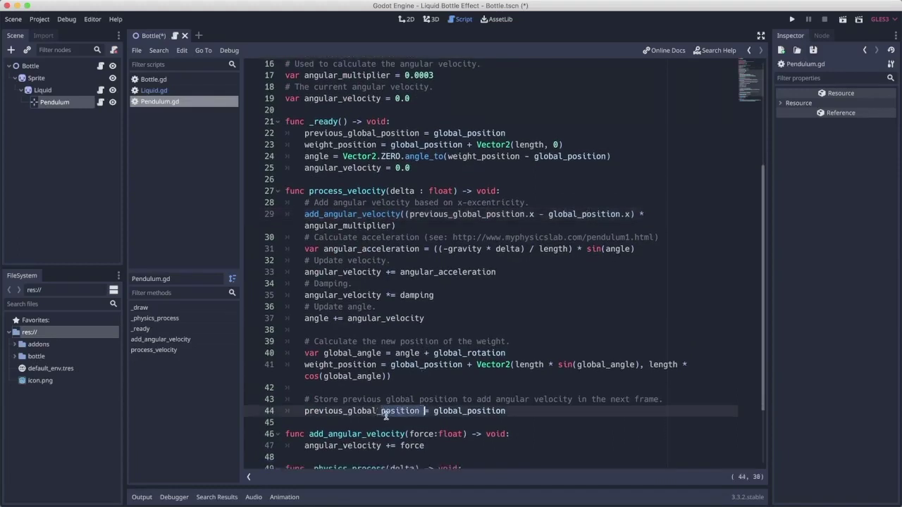
{"action": "double_click", "coordinate": [383, 413]}
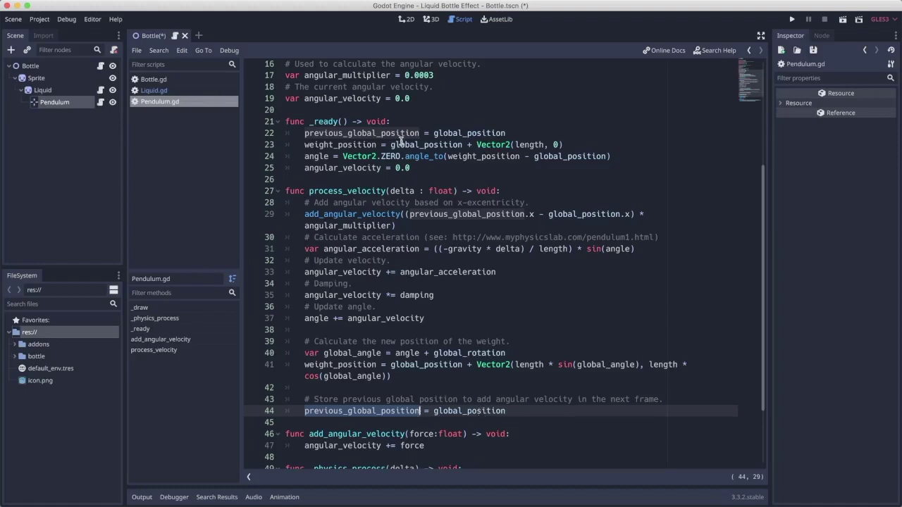
{"action": "double_click", "coordinate": [357, 213]}
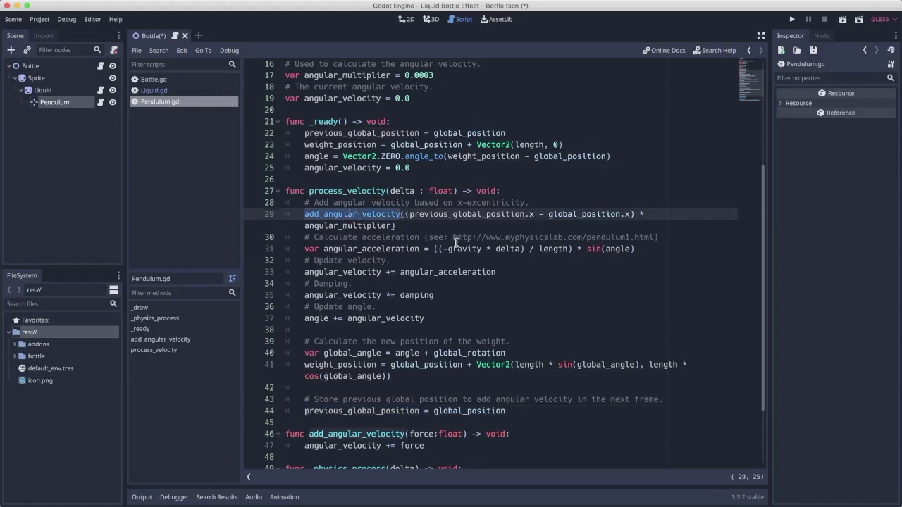